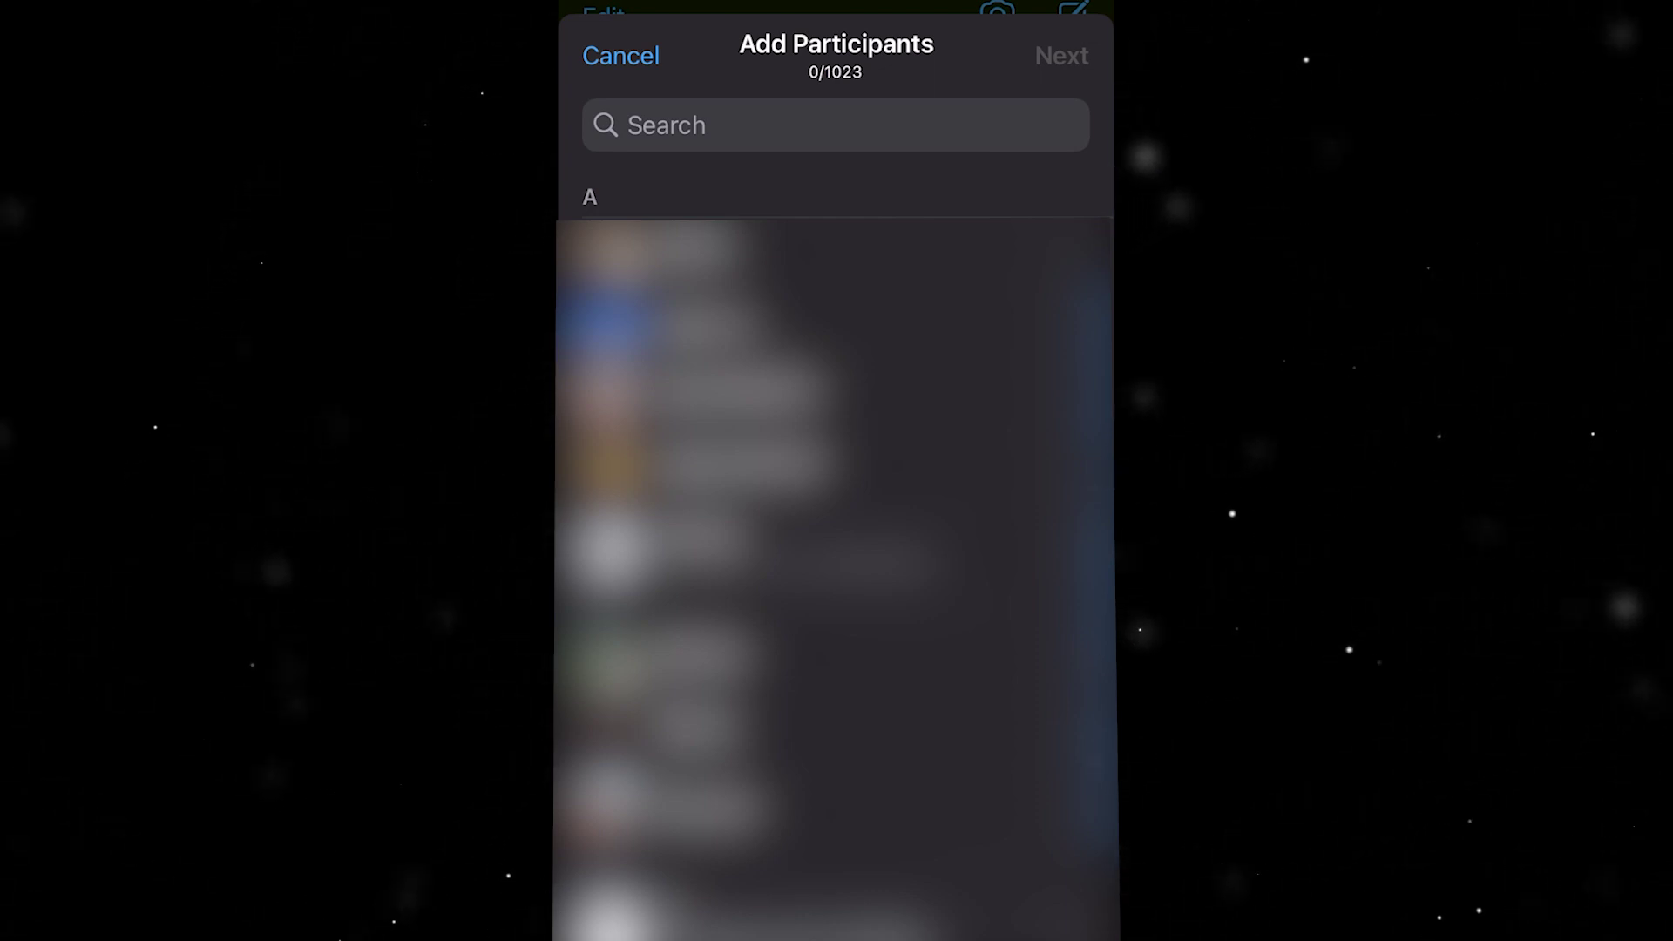
Step: Search for and add a participant, then create the group named 'Group'
left_click(662, 125)
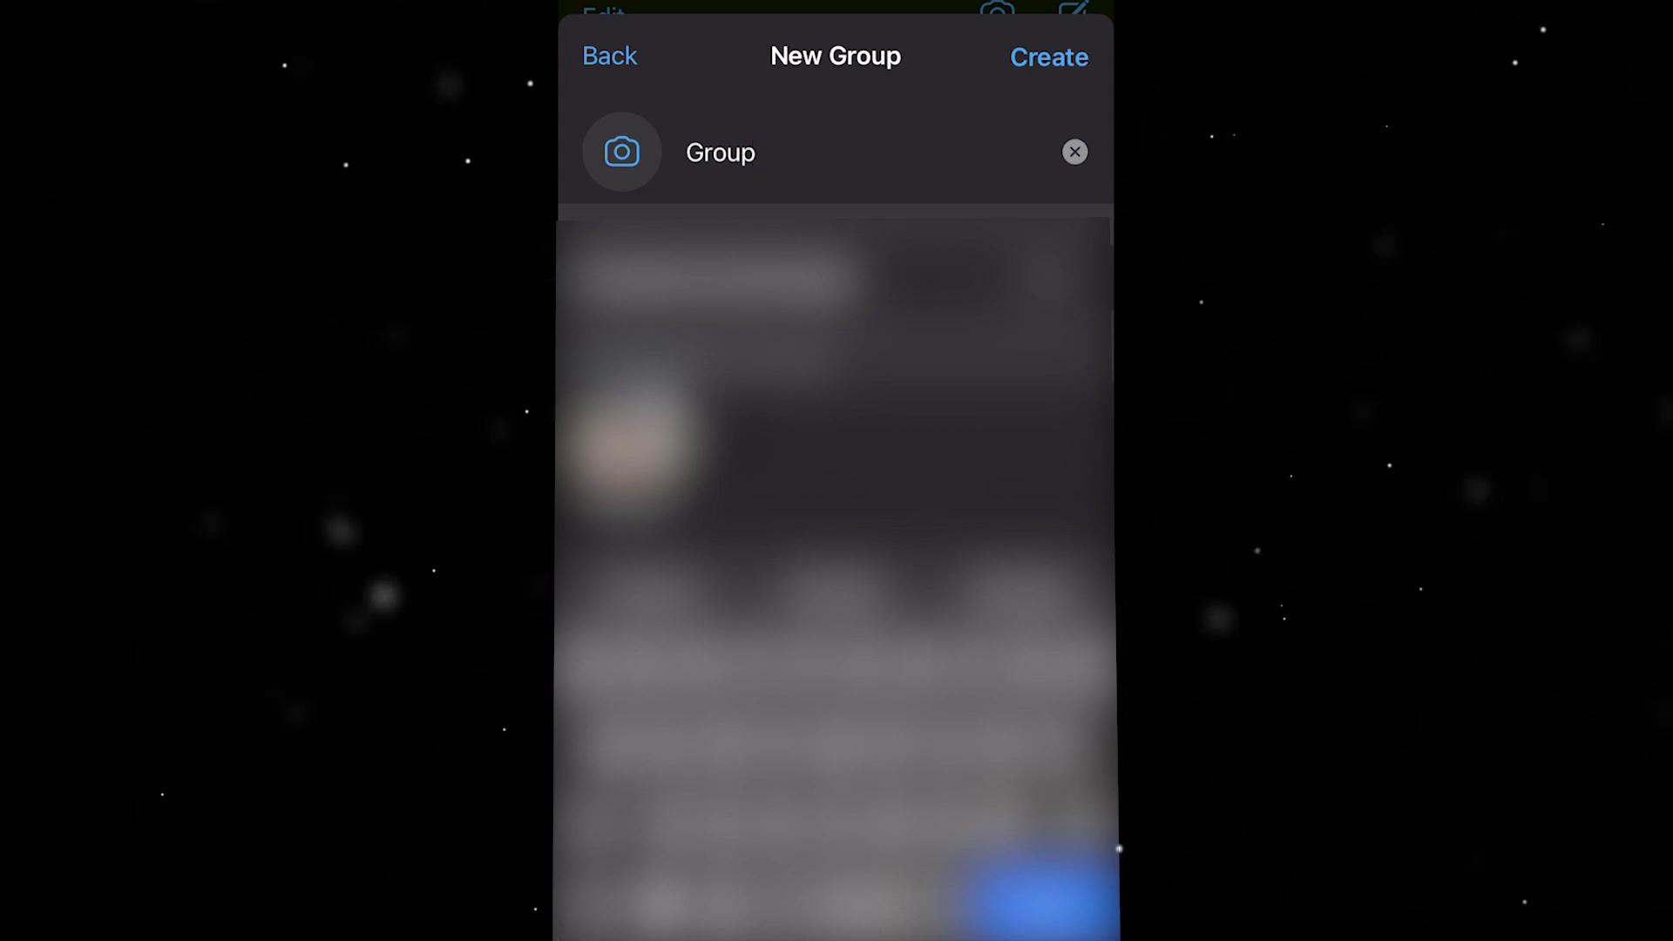
left_click(1049, 57)
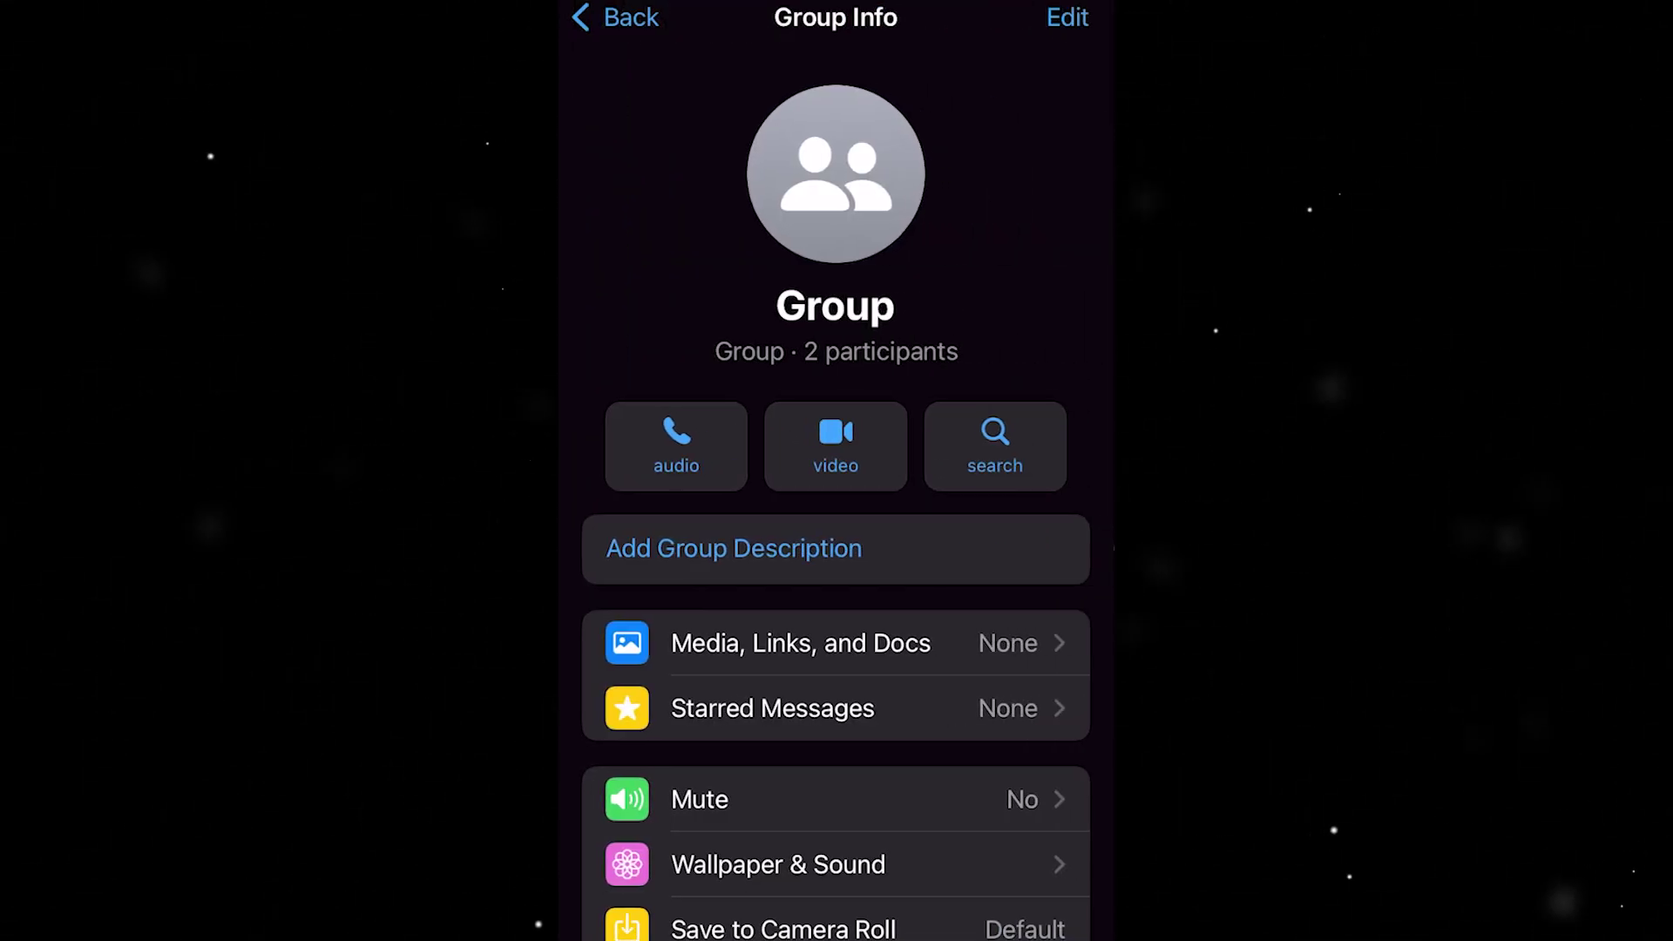
Step: Scroll down Group Info past media, mute and encryption to the Group Settings entry
scroll(835, 522, "down", 4)
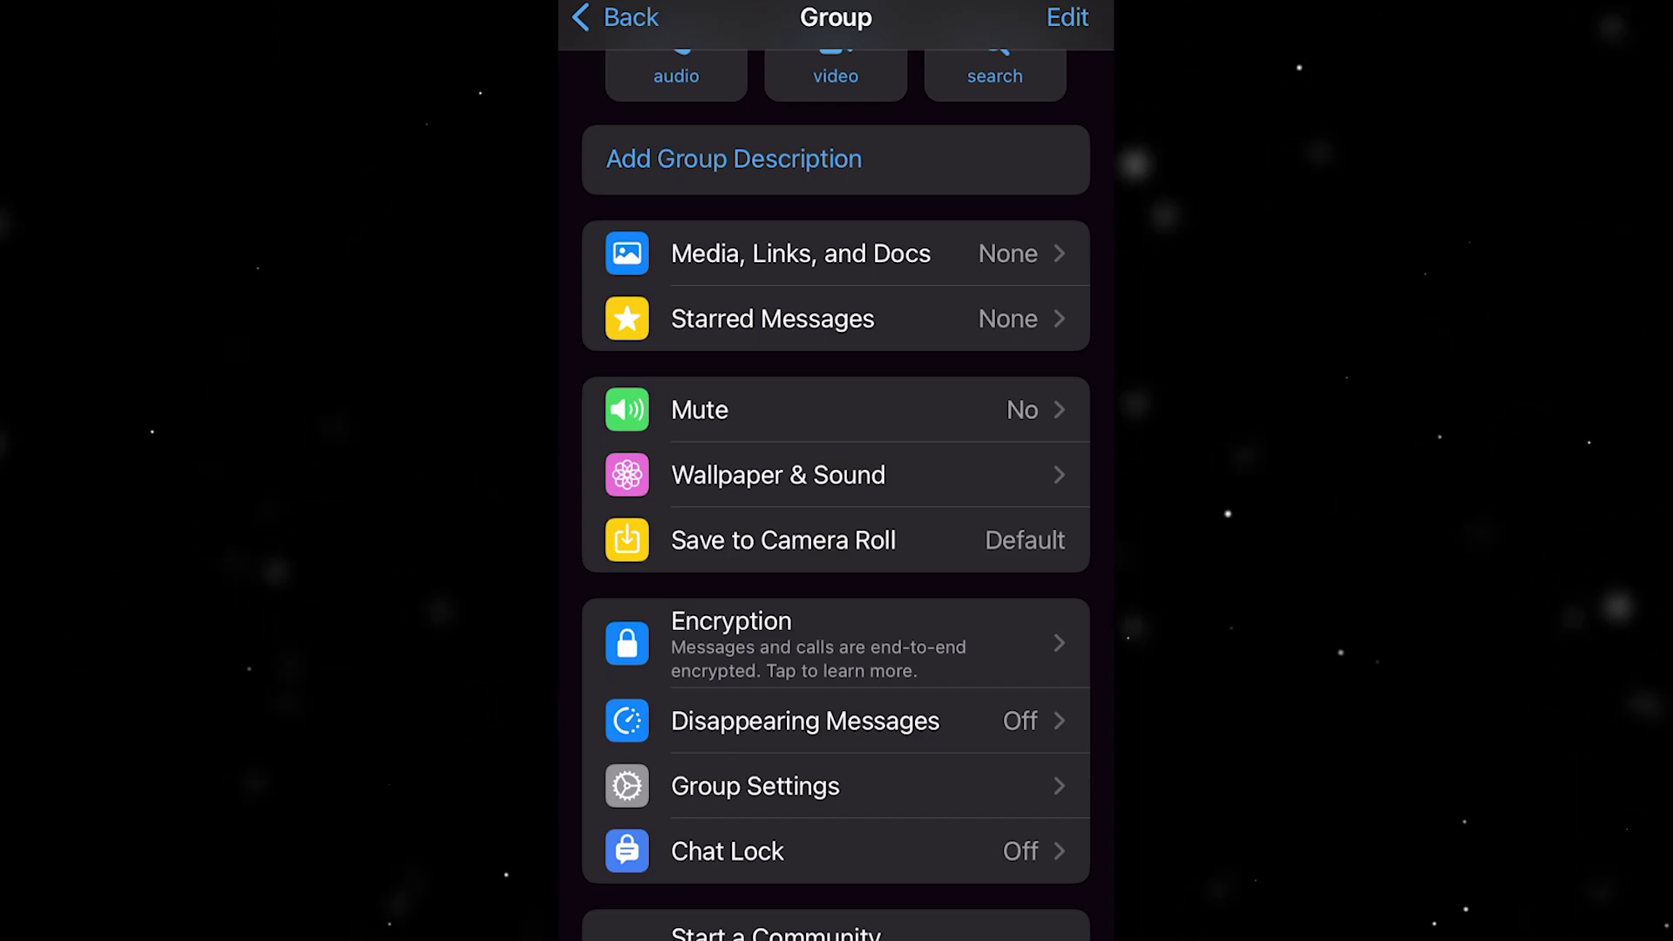
scroll(784, 784, "down", 1)
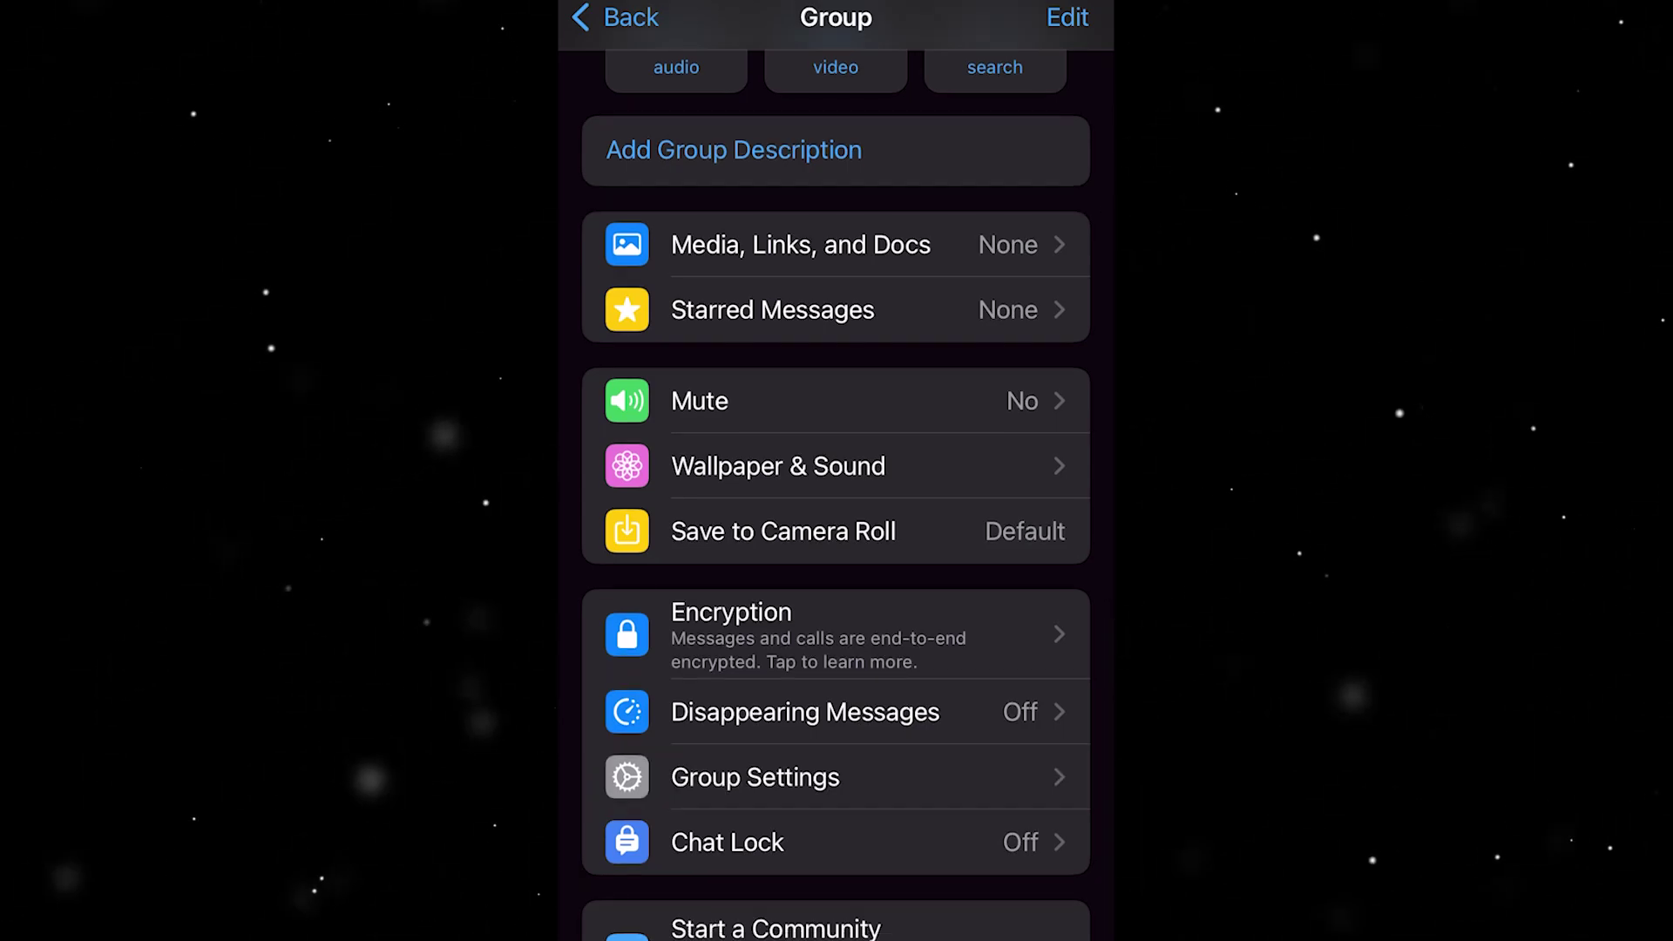
Step: Open the group's permission settings from Group Info
left_click(754, 777)
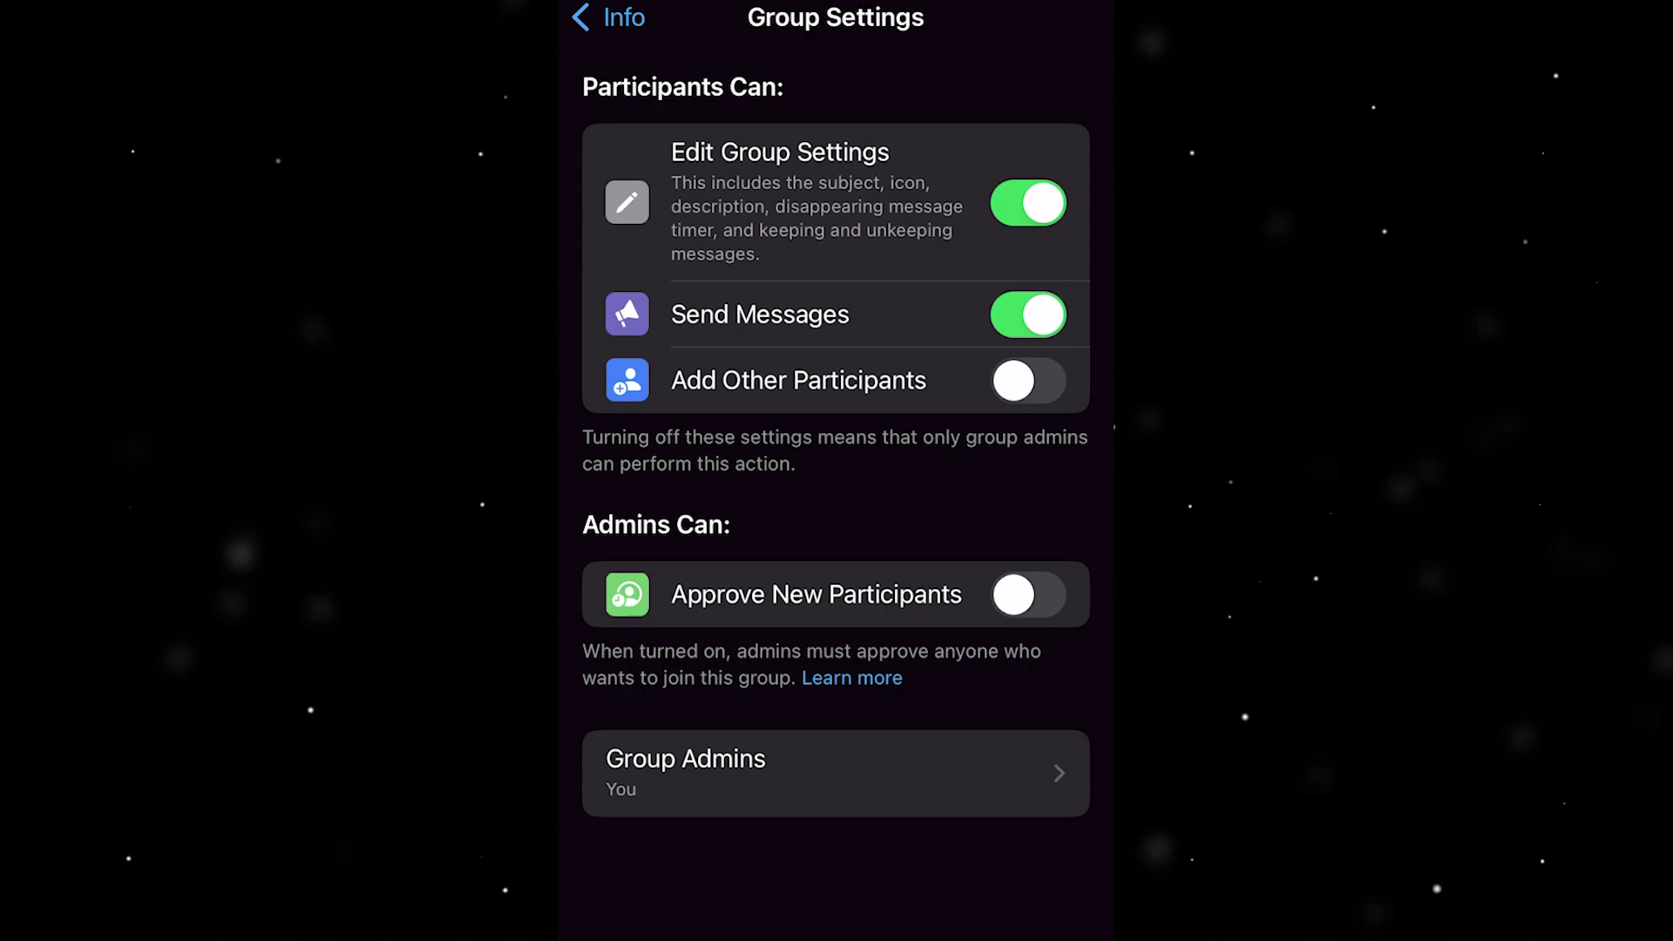
Step: Switch off the participants' Edit Group Settings toggle so only admins can edit
left_click(1027, 203)
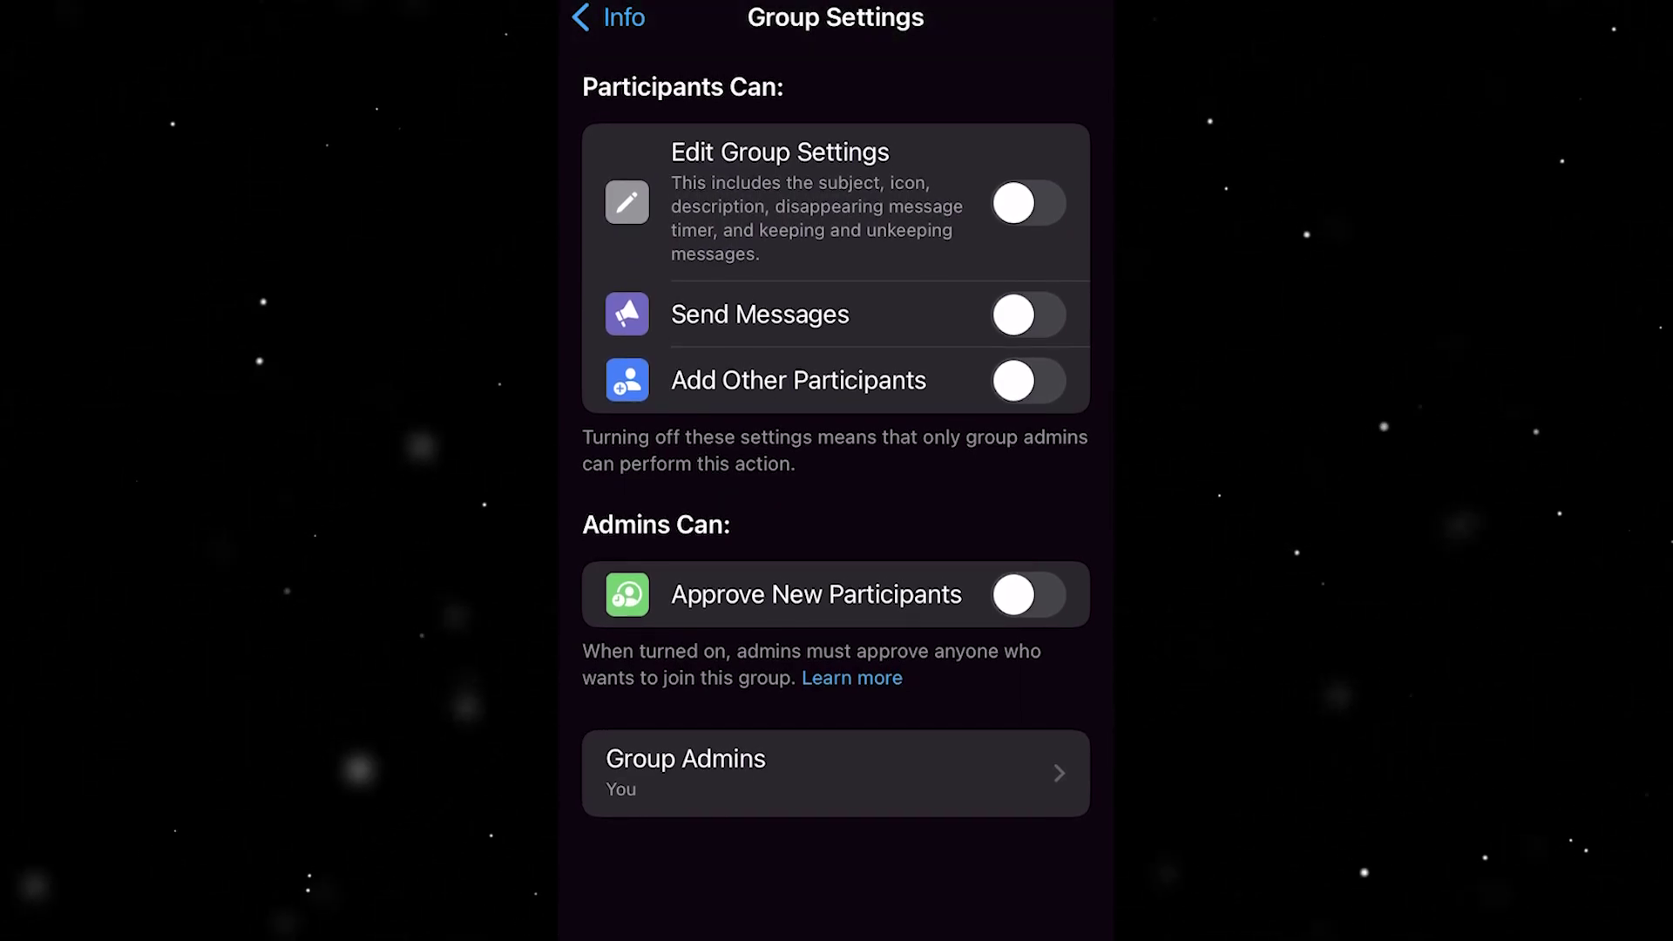
left_click(1028, 314)
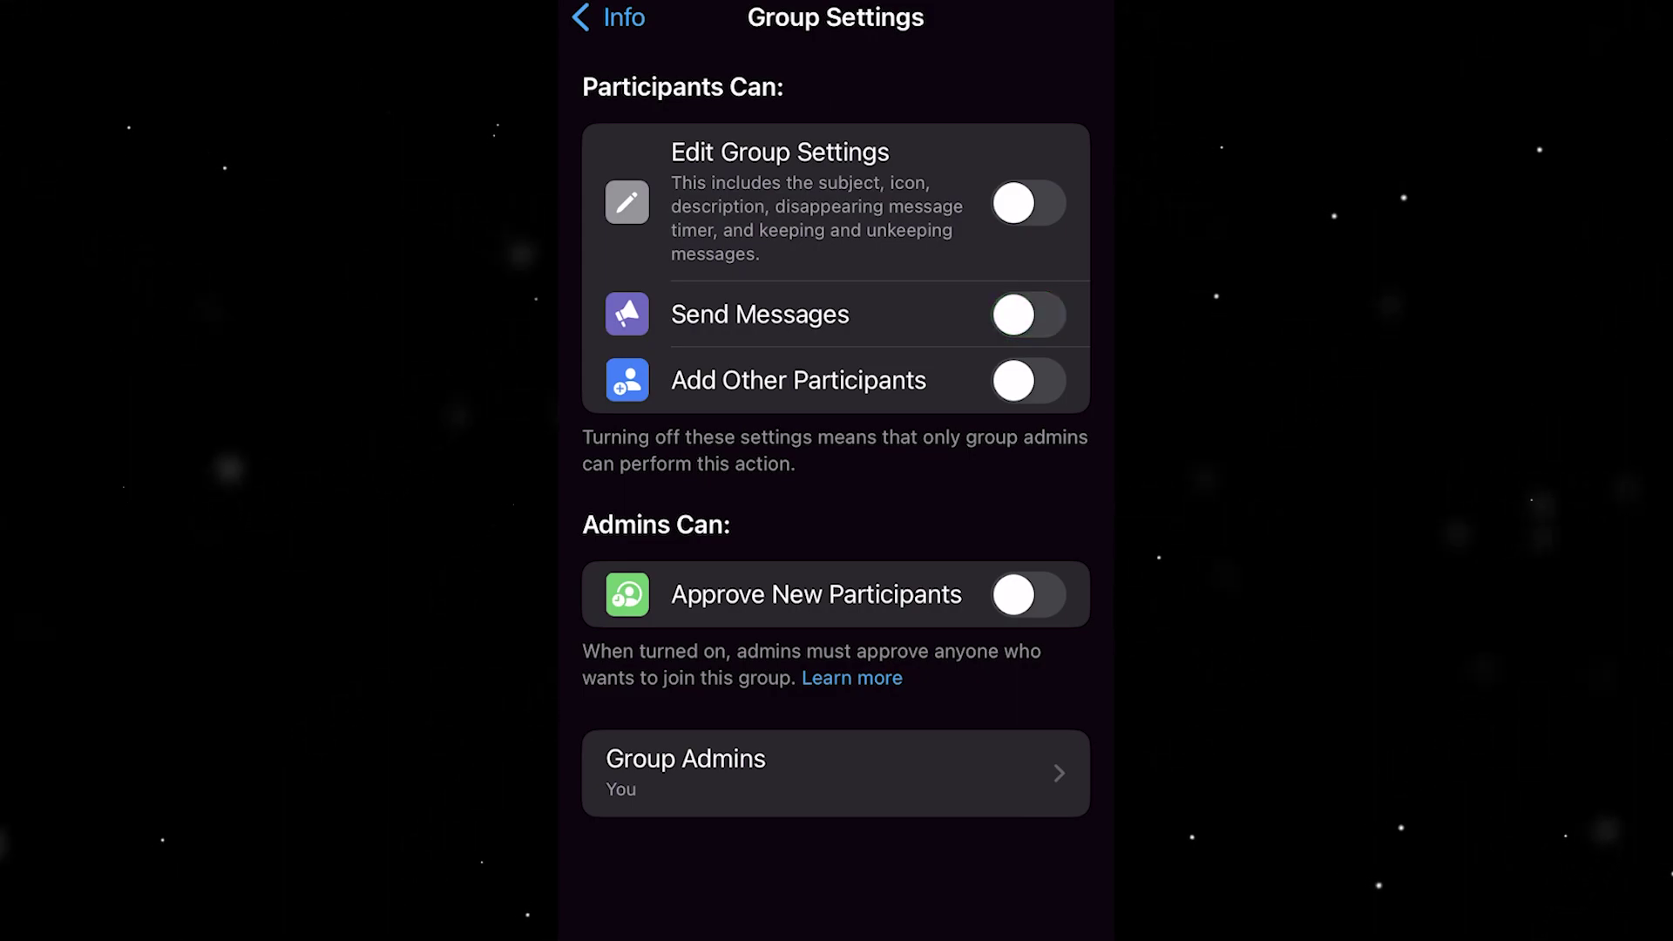